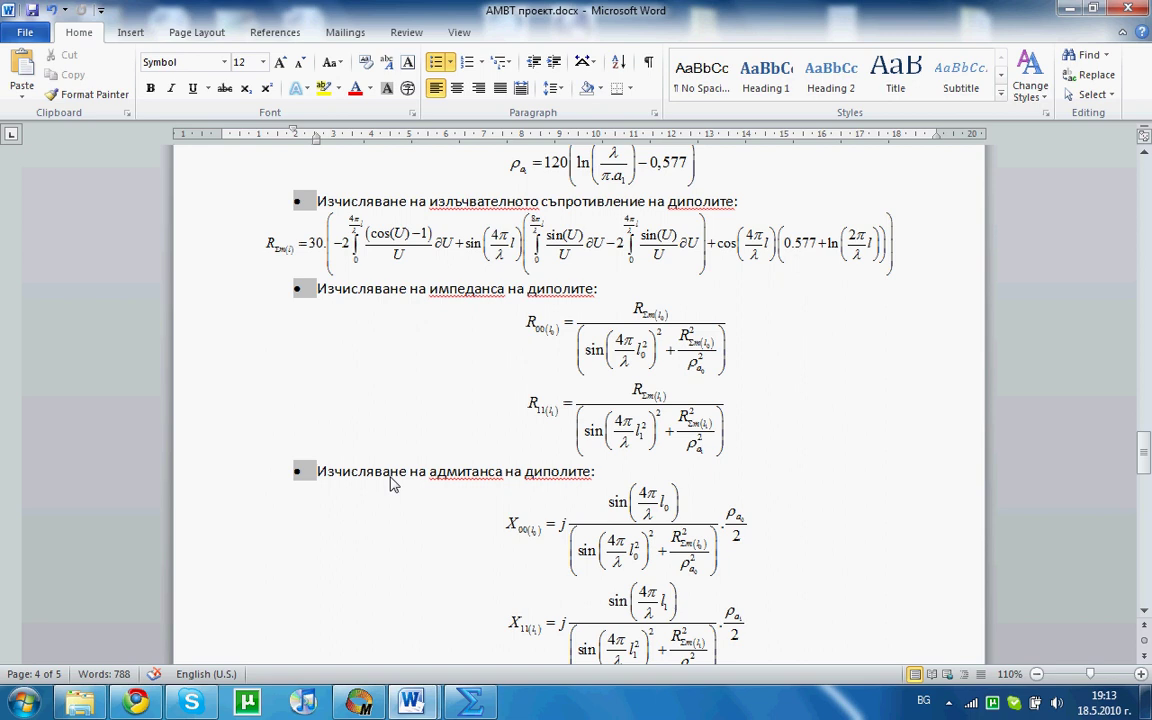
pyautogui.scroll(-1, 413, 416)
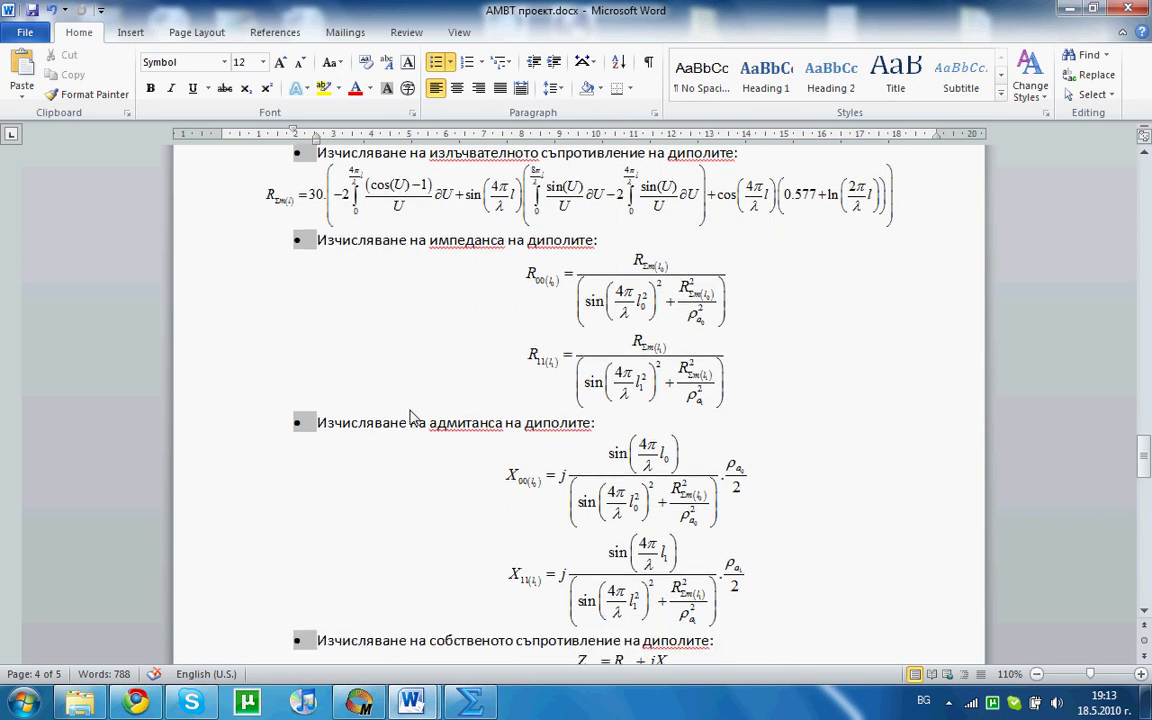
pyautogui.scroll(3, 314, 260)
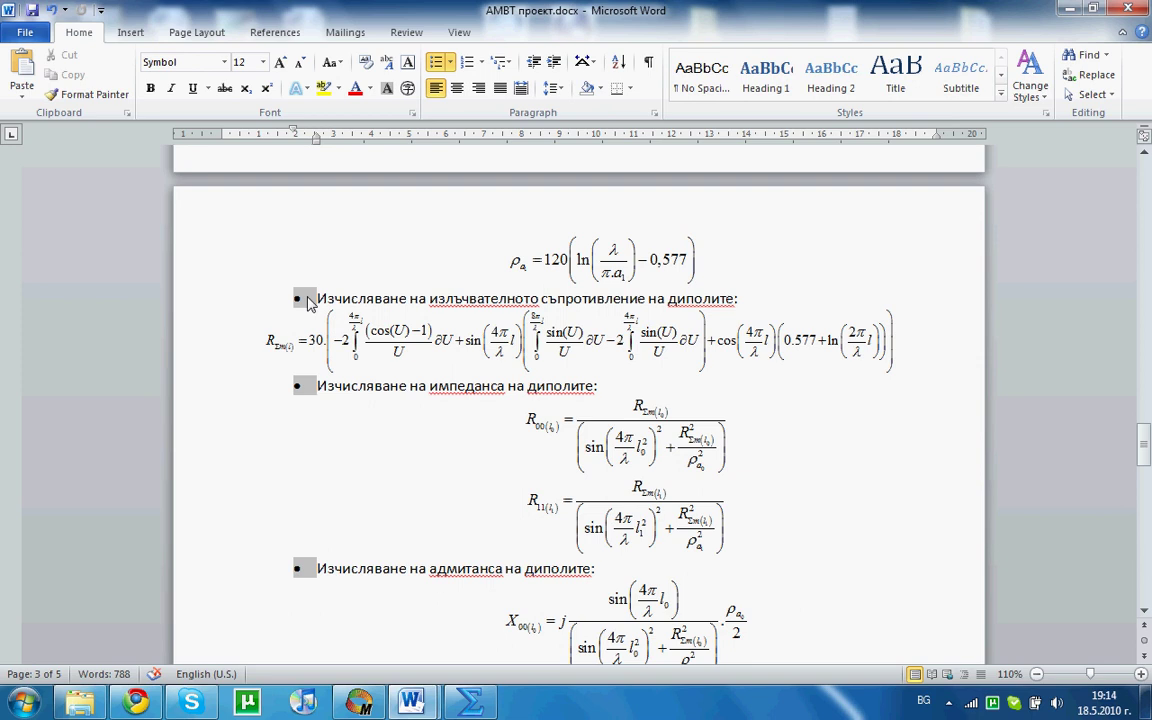
# Select the radiation resistance equation, then select all the list bullets
pyautogui.click(283, 344)
pyautogui.click(312, 386)
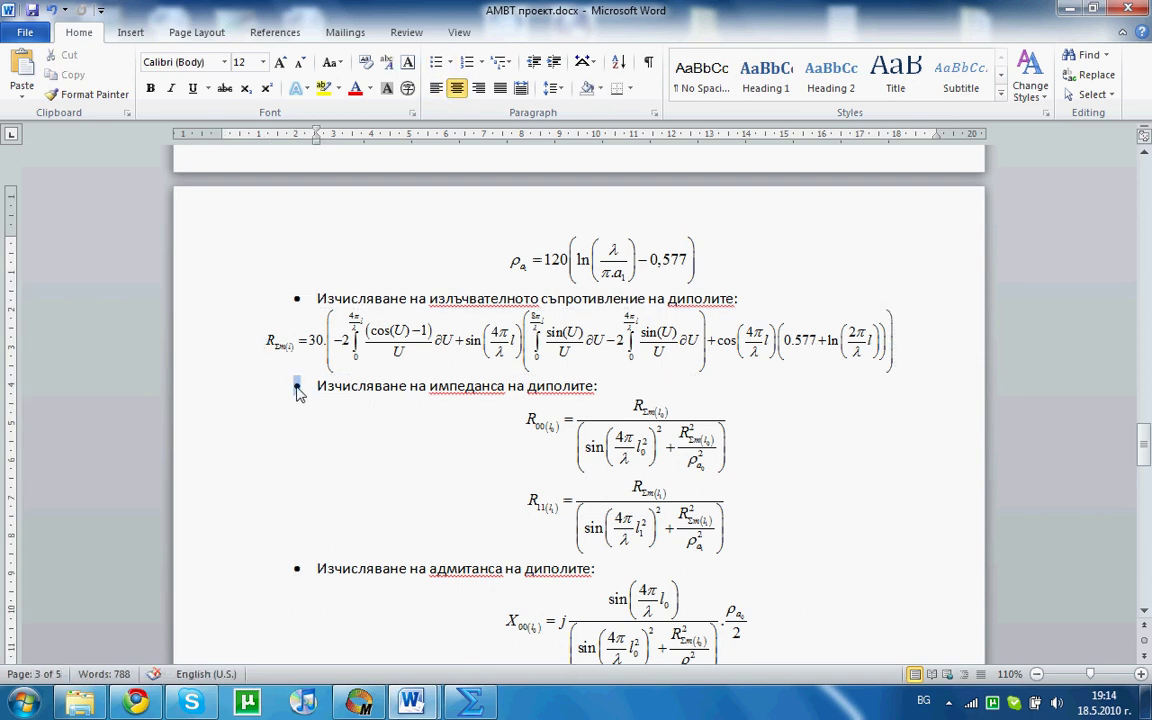
pyautogui.click(298, 386)
pyautogui.scroll(-1, 300, 390)
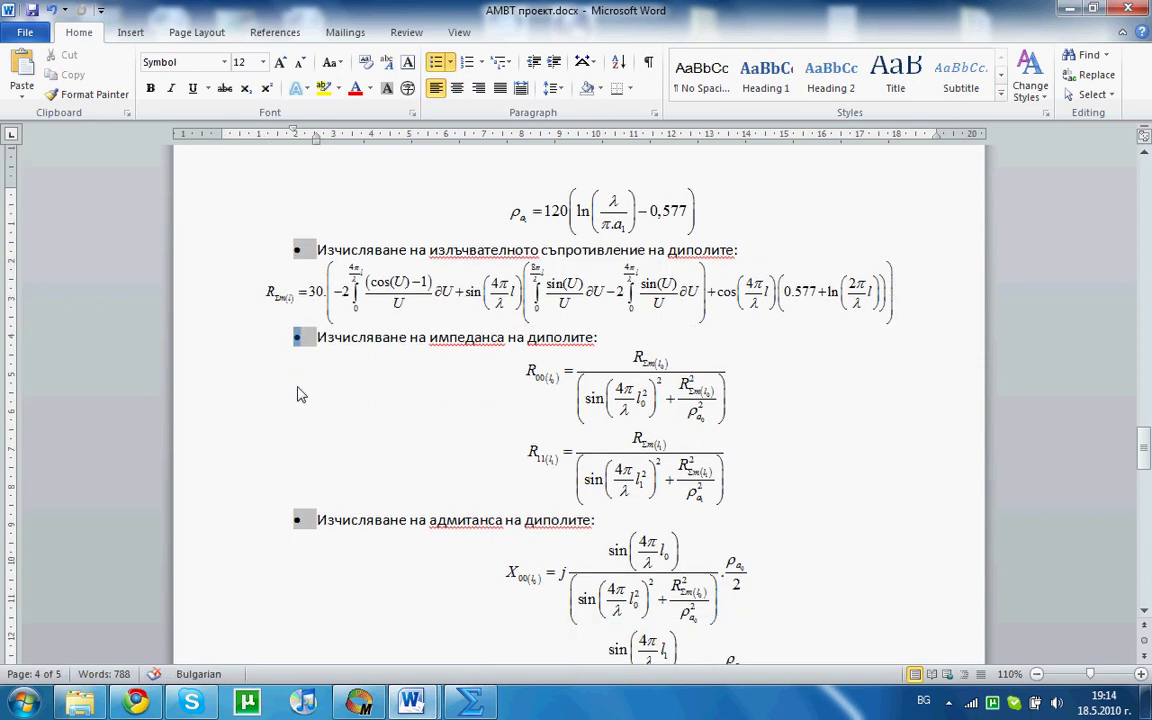
pyautogui.scroll(-1, 301, 394)
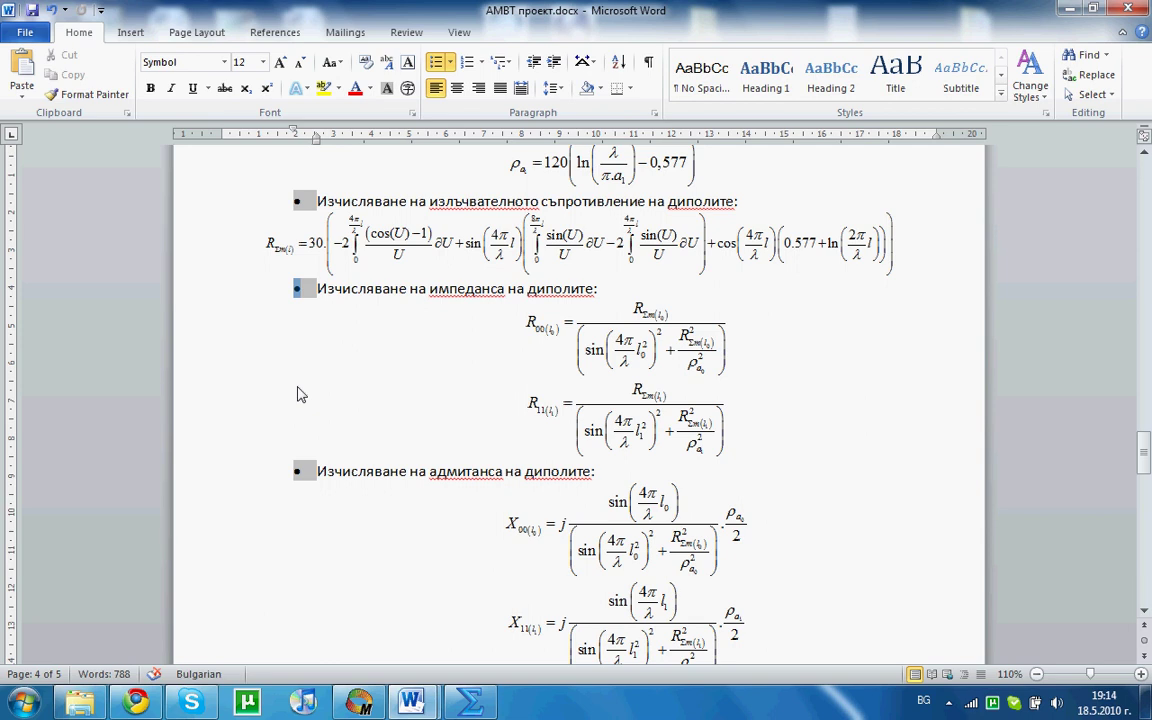
pyautogui.scroll(-3, 301, 394)
pyautogui.scroll(-2, 301, 394)
pyautogui.scroll(-1, 301, 394)
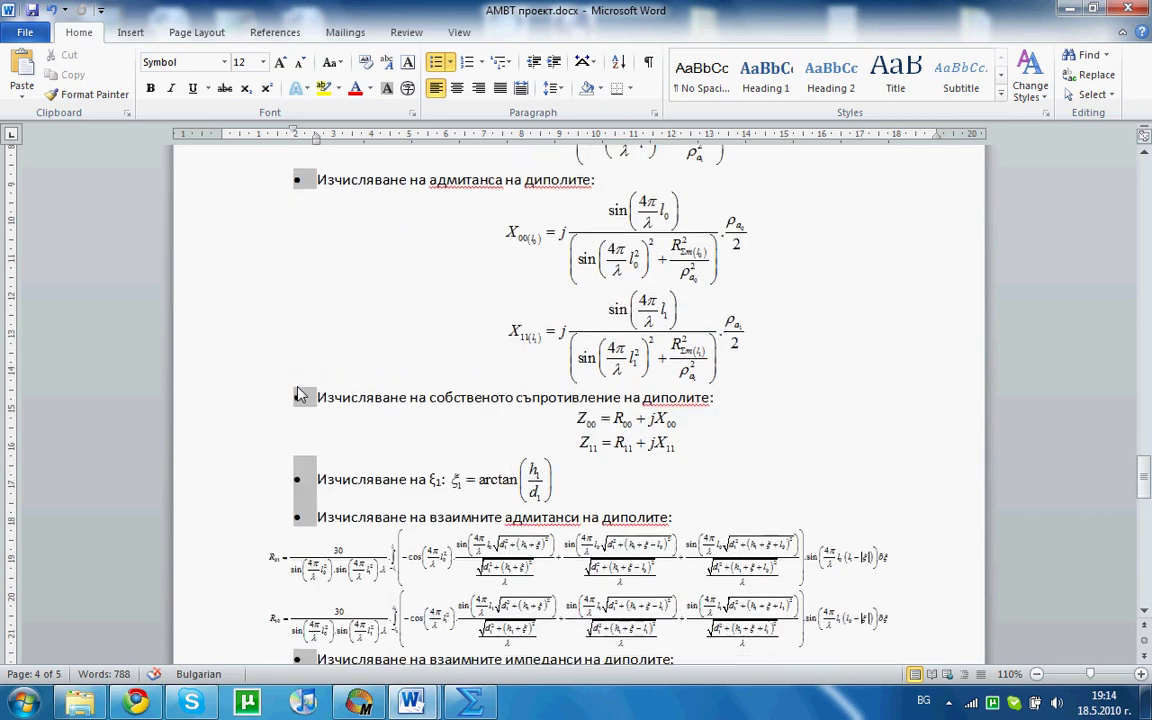
pyautogui.scroll(-2, 301, 394)
pyautogui.scroll(-2, 301, 394)
pyautogui.scroll(-3, 280, 550)
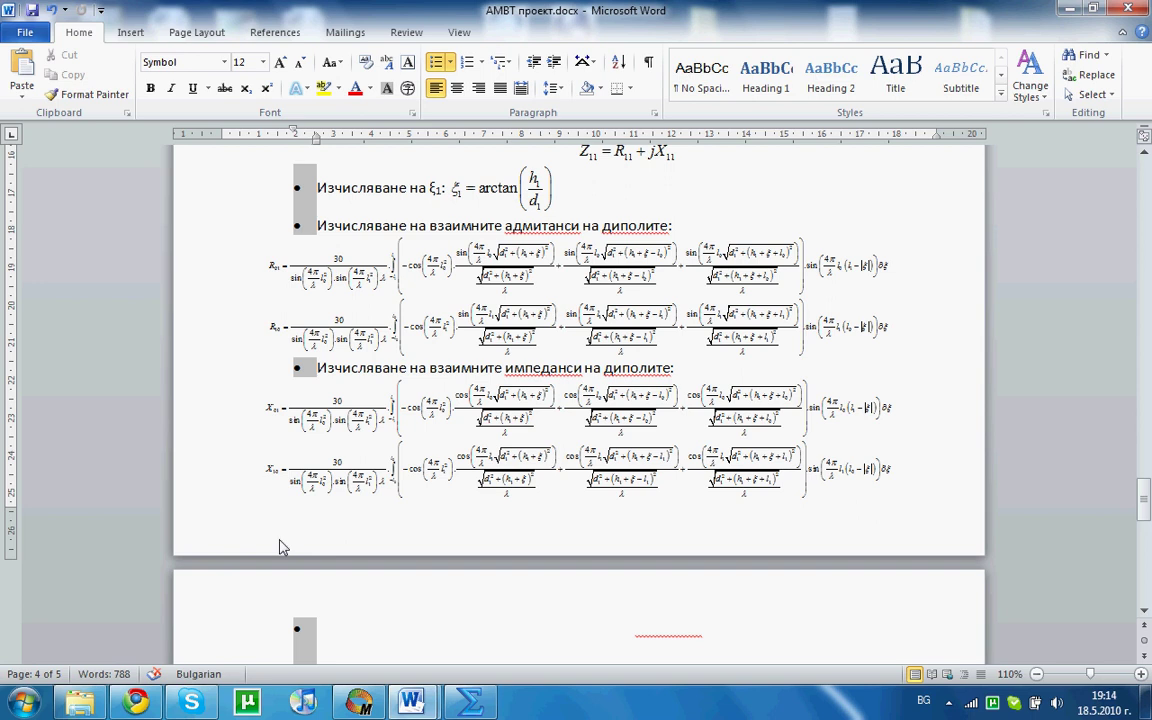
pyautogui.scroll(-2, 490, 530)
pyautogui.scroll(-2, 441, 468)
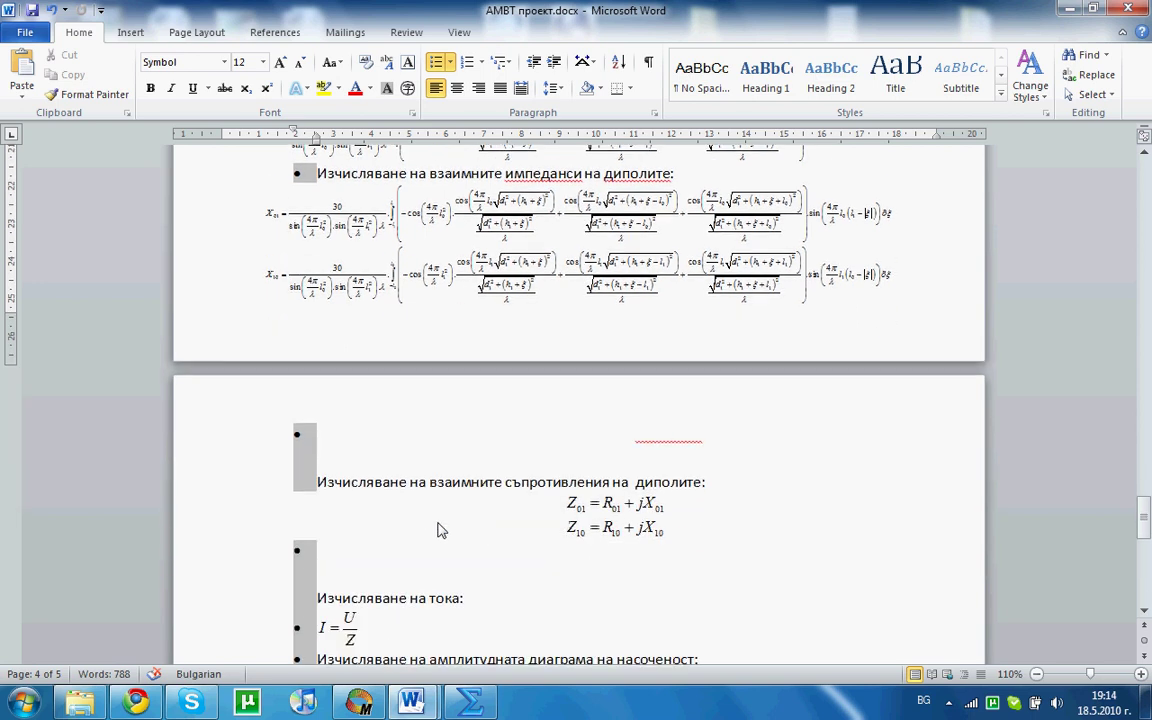
pyautogui.scroll(-1, 300, 415)
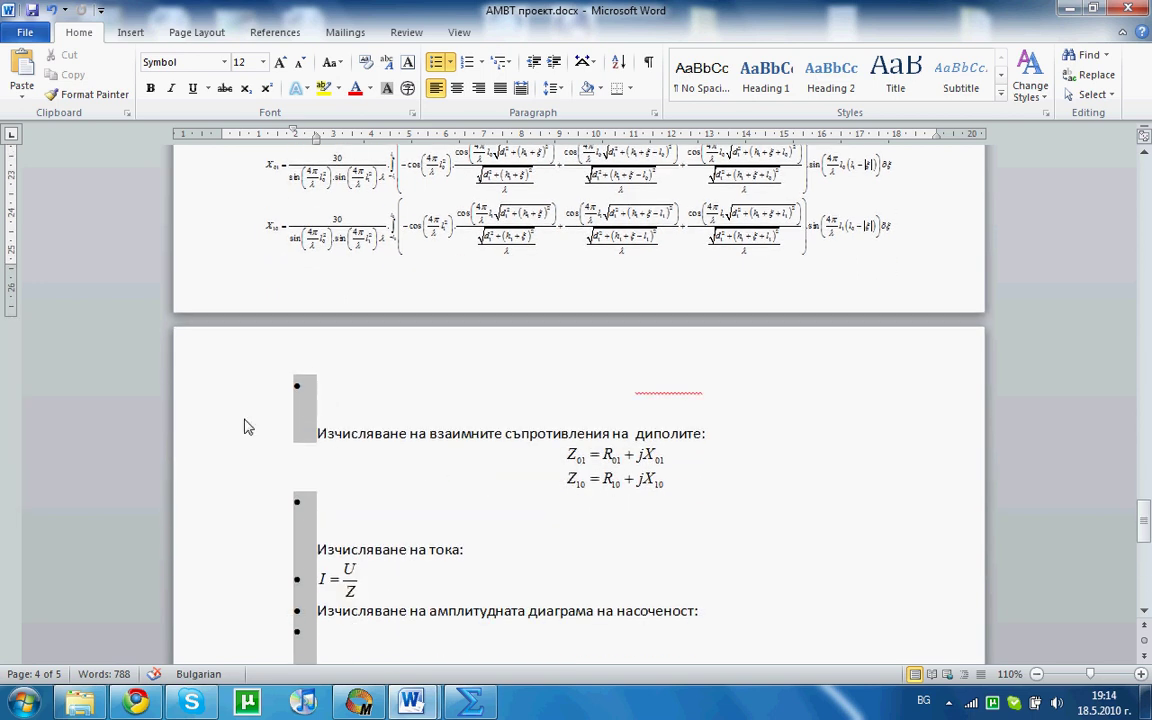
pyautogui.scroll(-1, 240, 400)
pyautogui.scroll(-1, 290, 300)
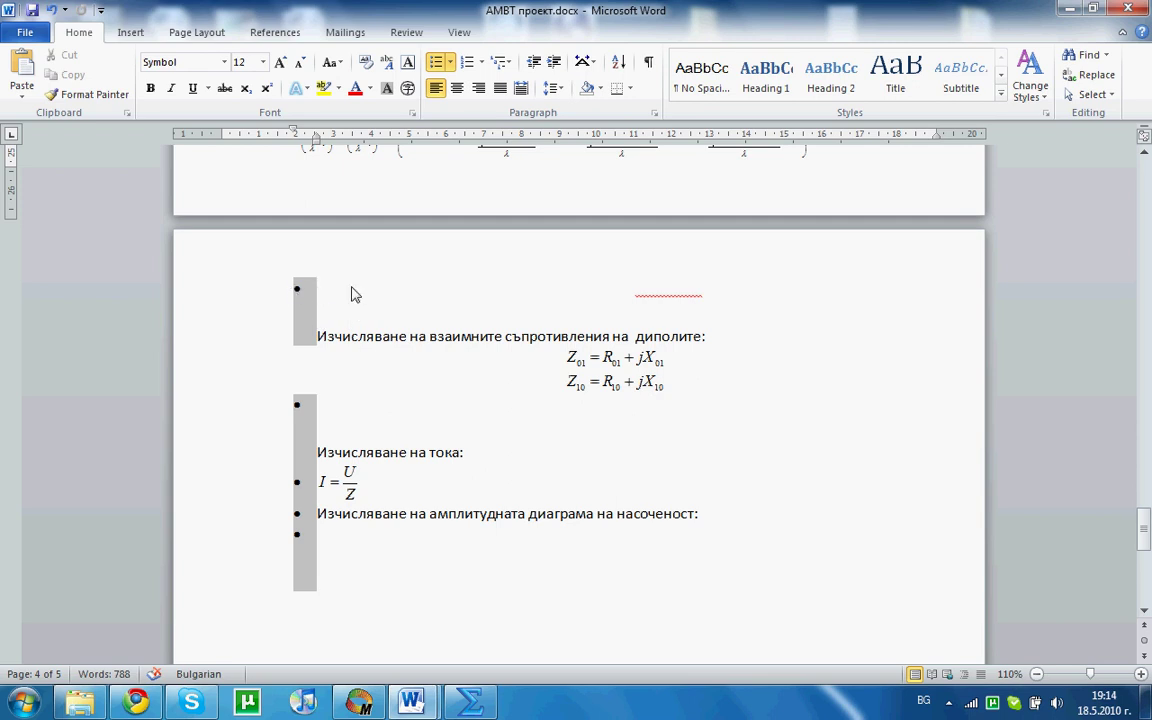
# Clear the bullet selection, reselect all bullets, then return to the first heading text
pyautogui.press('Delete')
pyautogui.click(328, 336)
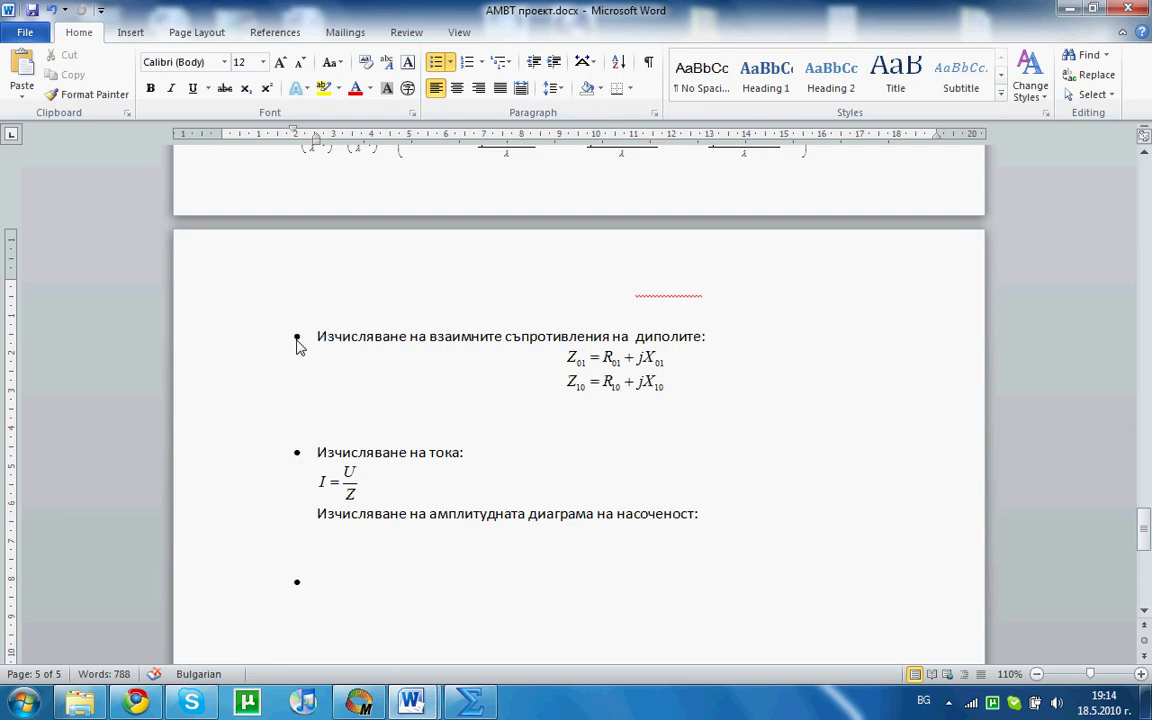
pyautogui.click(298, 337)
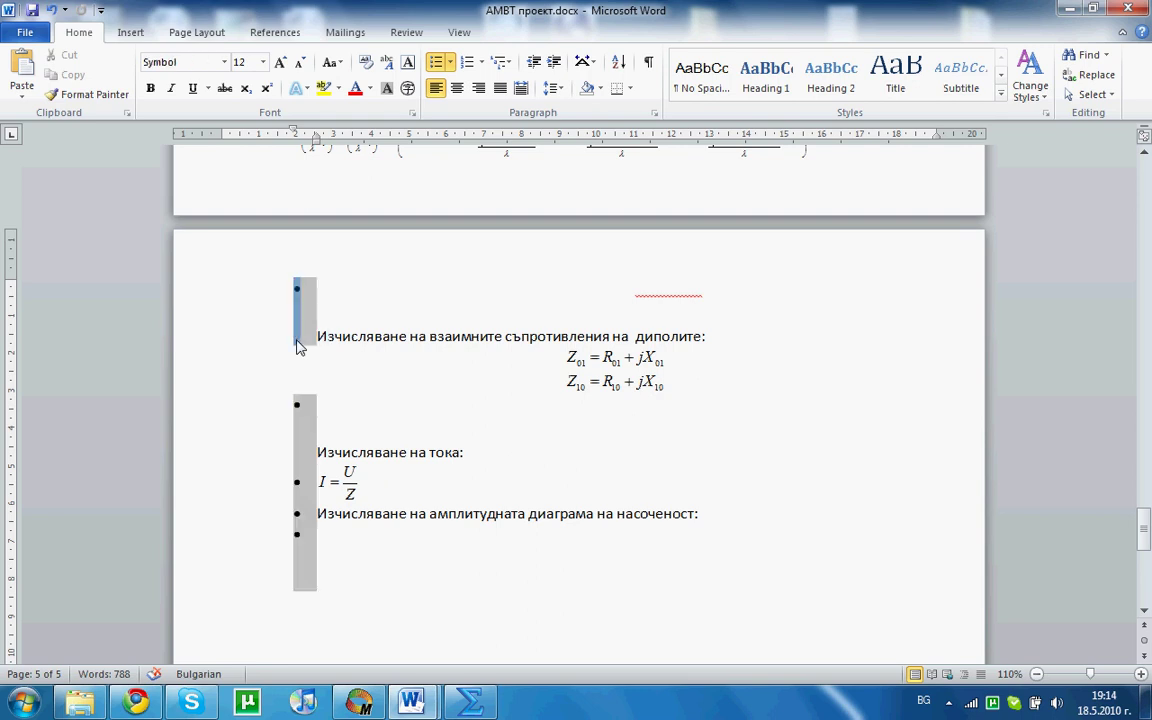
pyautogui.click(390, 336)
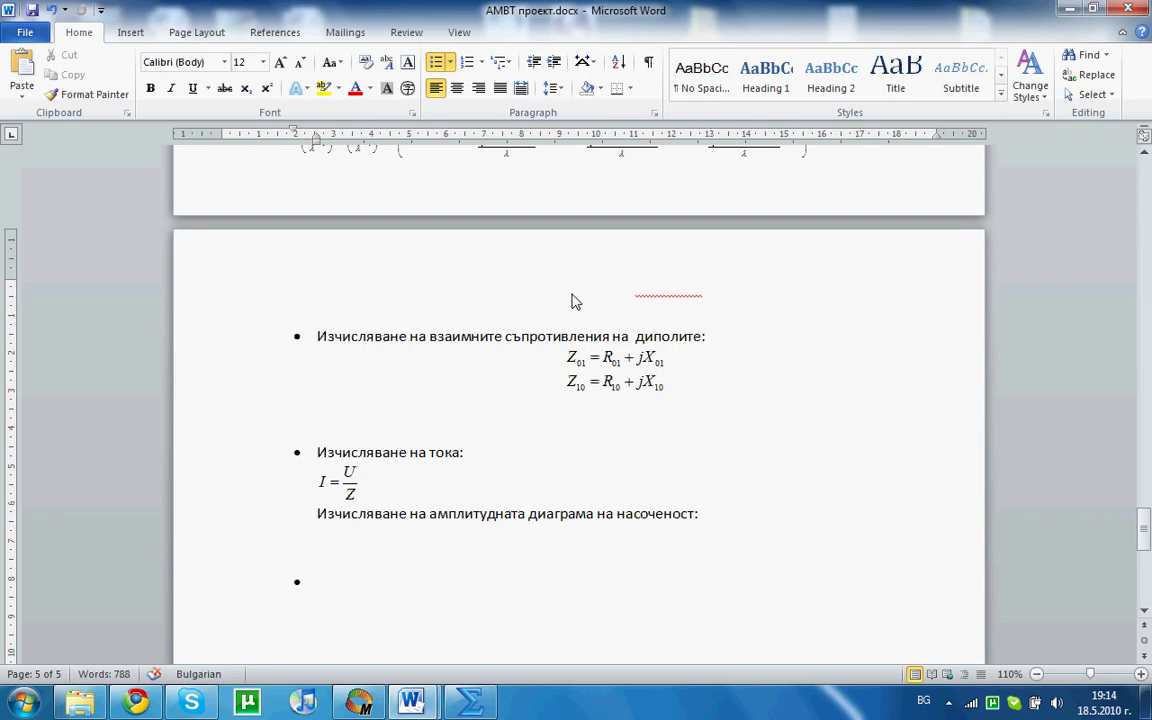
# Select the heading's ending 'на диполите:' together with the blank line above it
pyautogui.moveTo(631, 296); pyautogui.dragTo(708, 320)
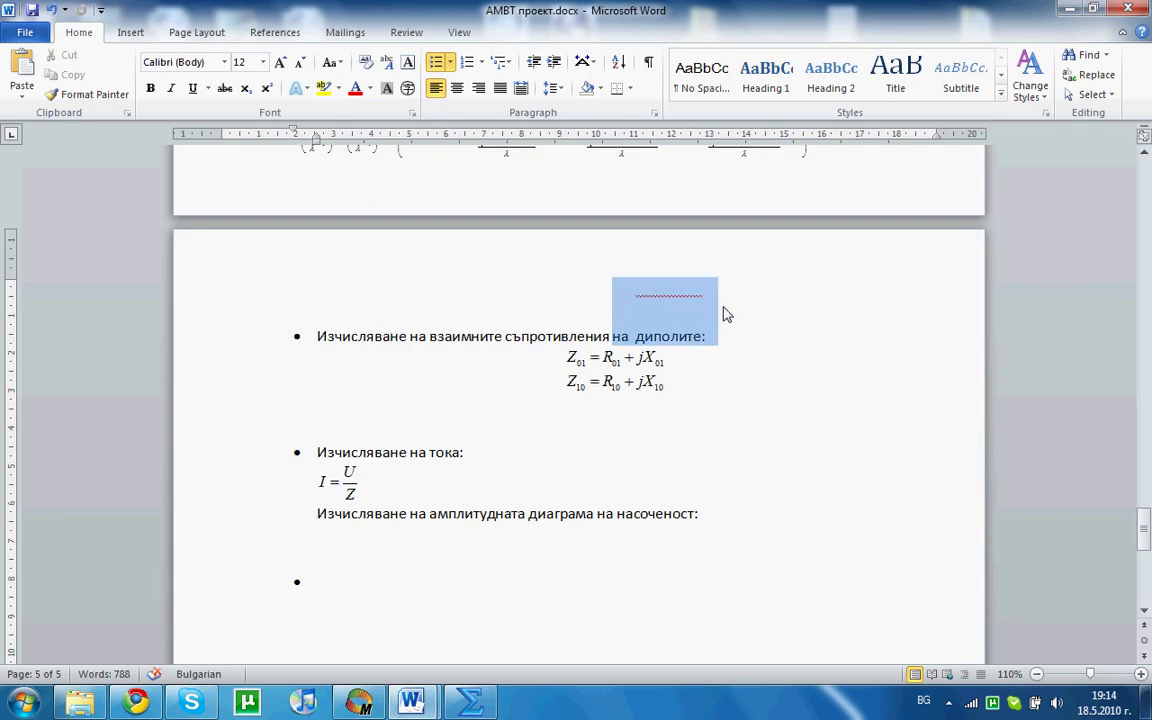
pyautogui.click(602, 305)
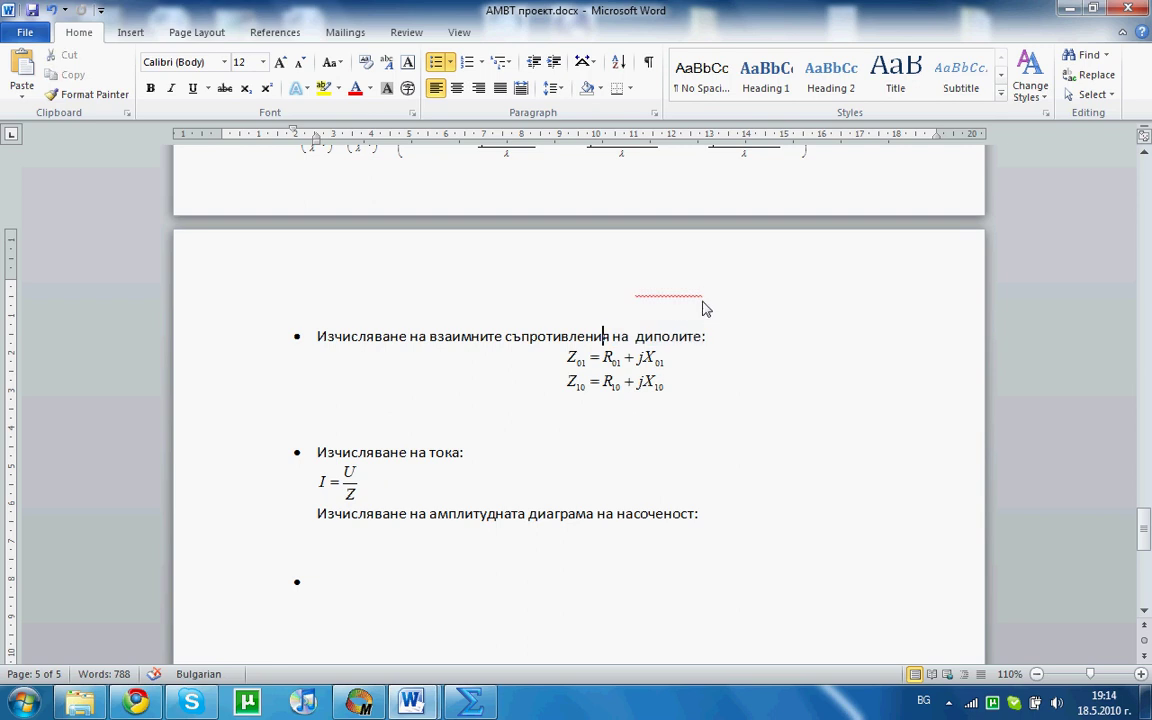
pyautogui.moveTo(705, 300); pyautogui.dragTo(615, 305)
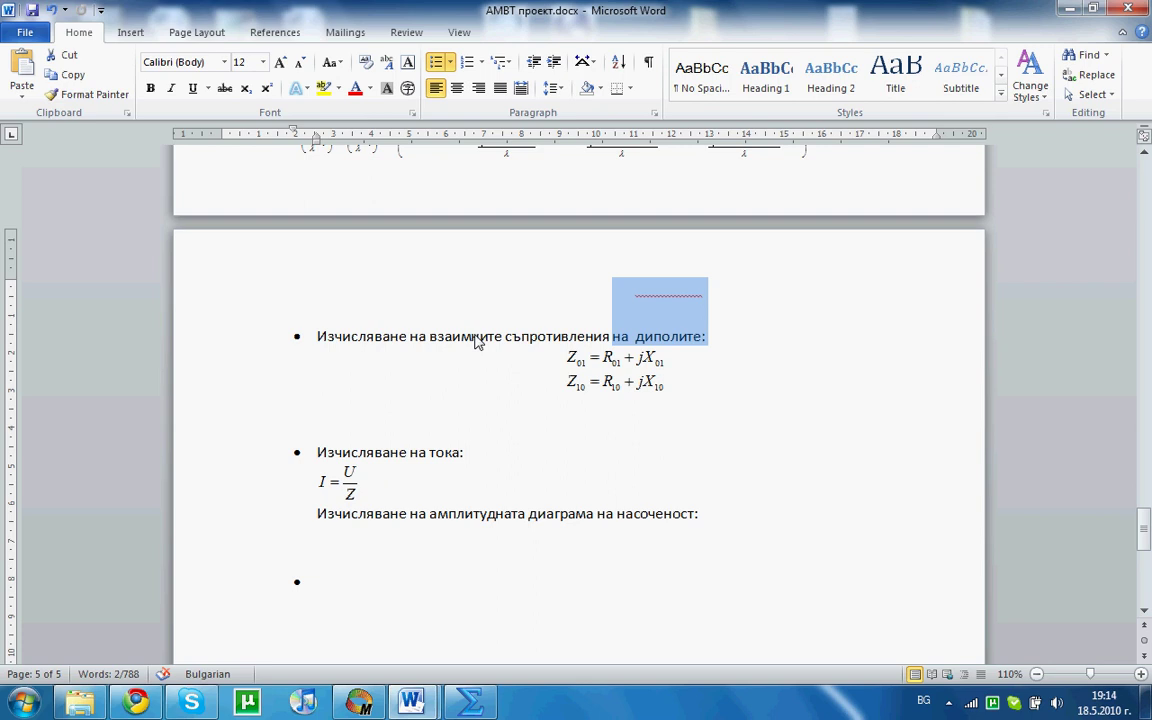
pyautogui.scroll(-1, 477, 342)
pyautogui.scroll(-1, 470, 345)
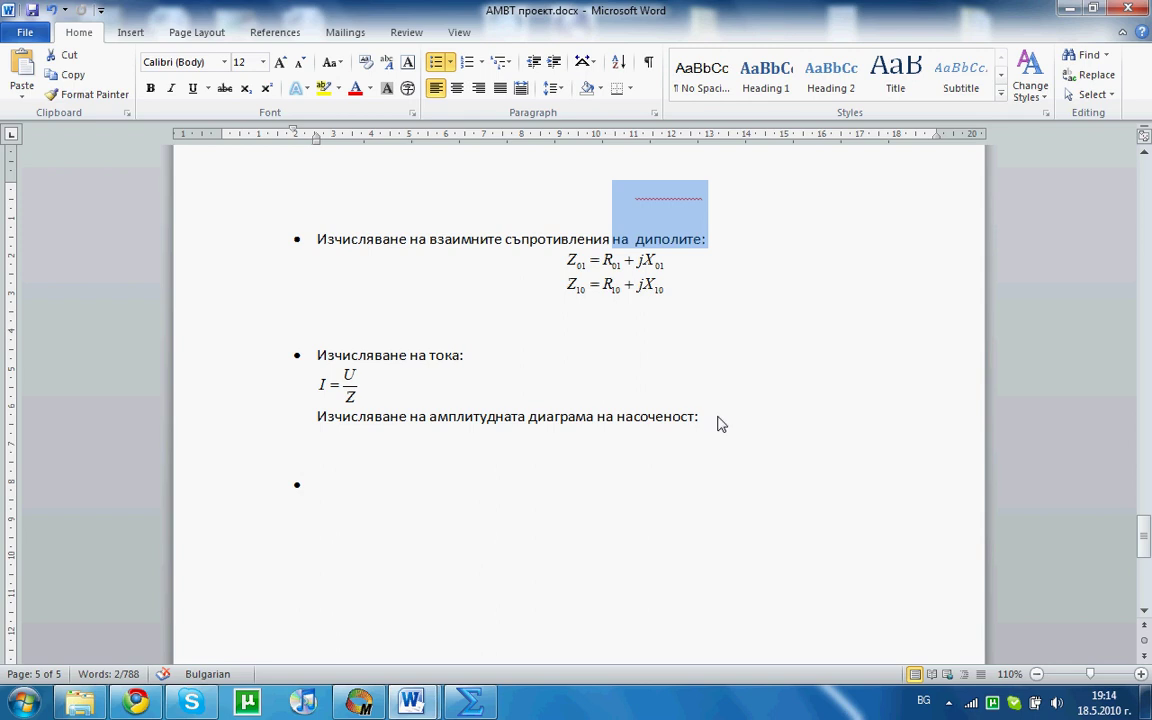
pyautogui.moveTo(703, 417); pyautogui.dragTo(377, 367)
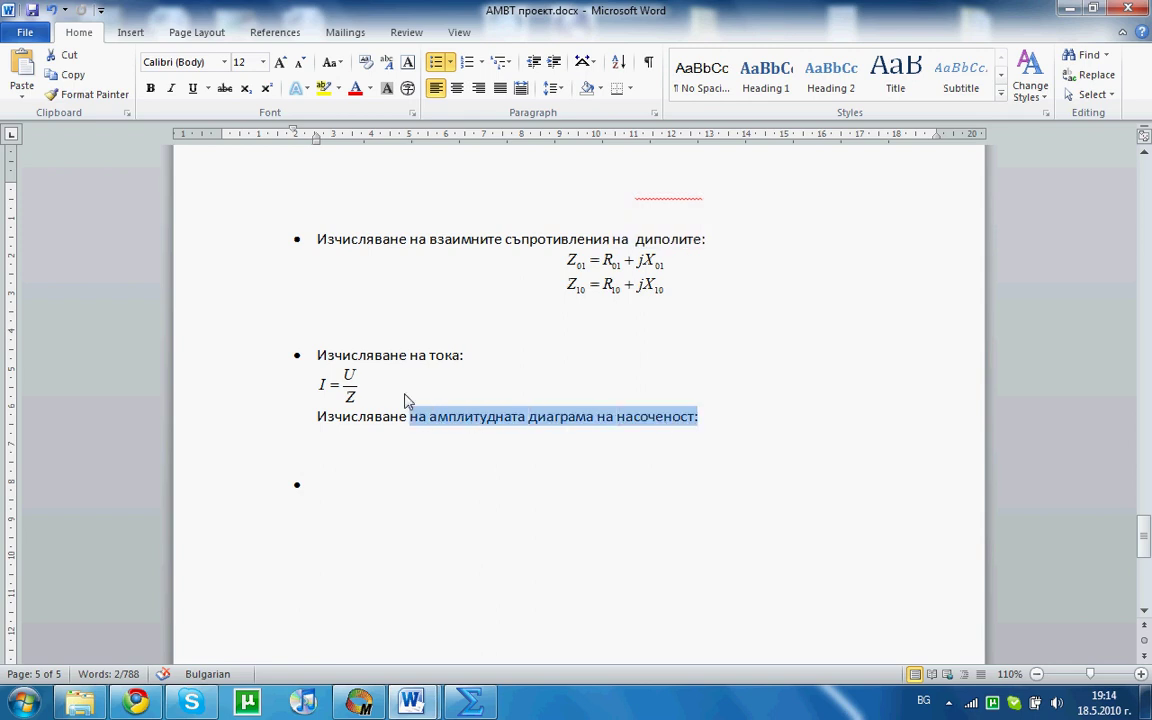
pyautogui.click(466, 355)
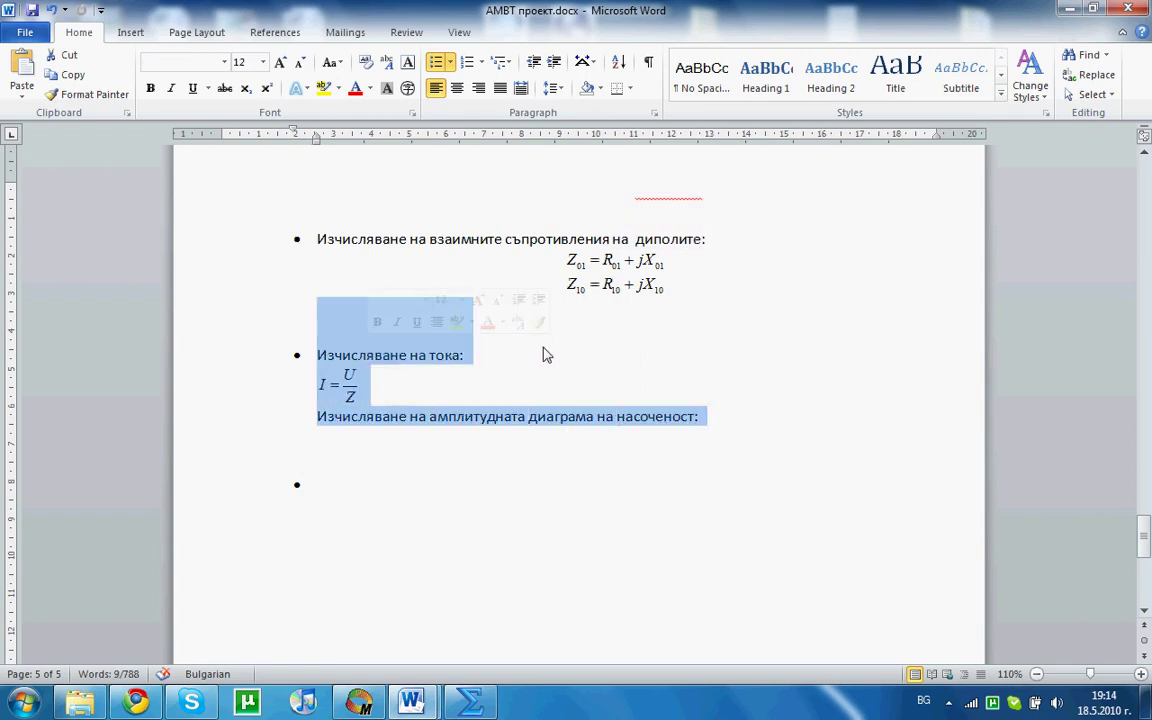
pyautogui.scroll(-1, 547, 355)
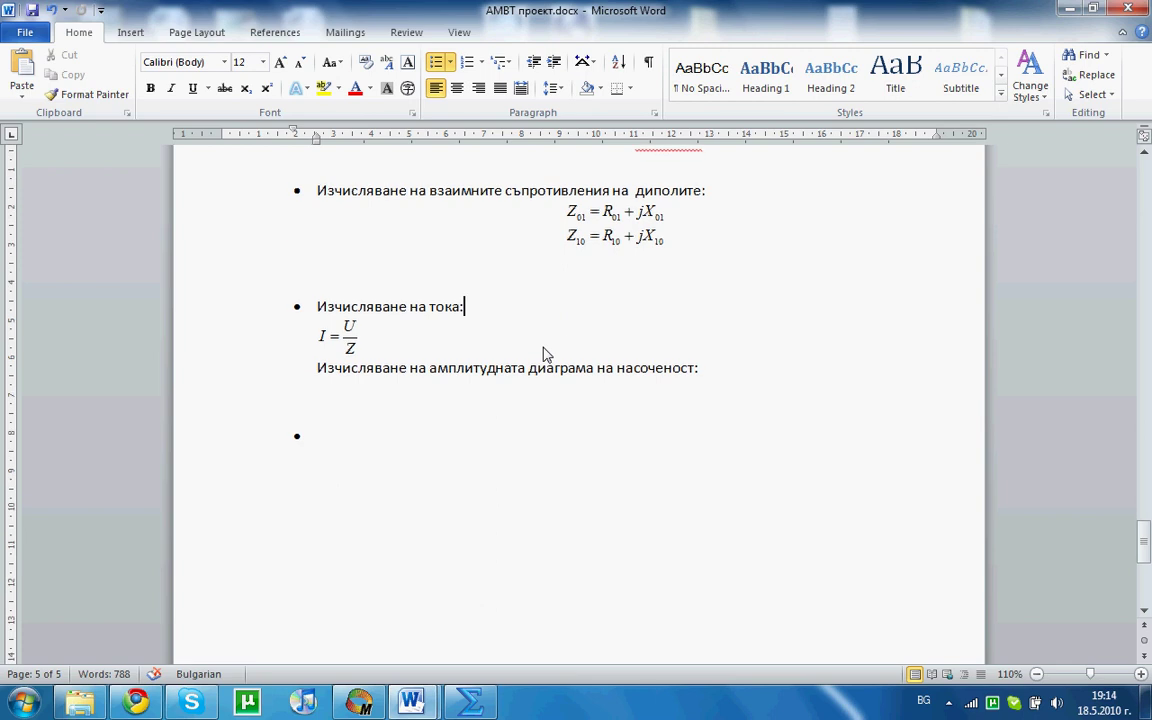
pyautogui.scroll(1, 547, 355)
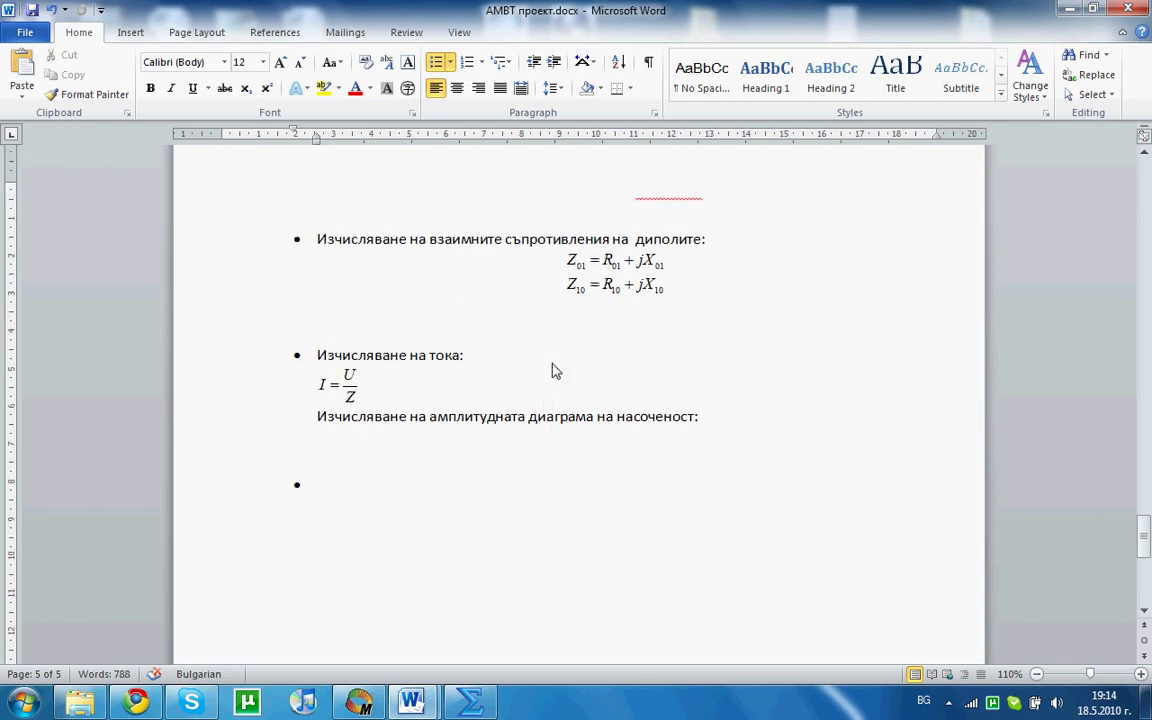
pyautogui.scroll(1, 547, 355)
# Select the mutual resistance equations up to the first heading, then select all bullets
pyautogui.moveTo(666, 340); pyautogui.dragTo(470, 330)
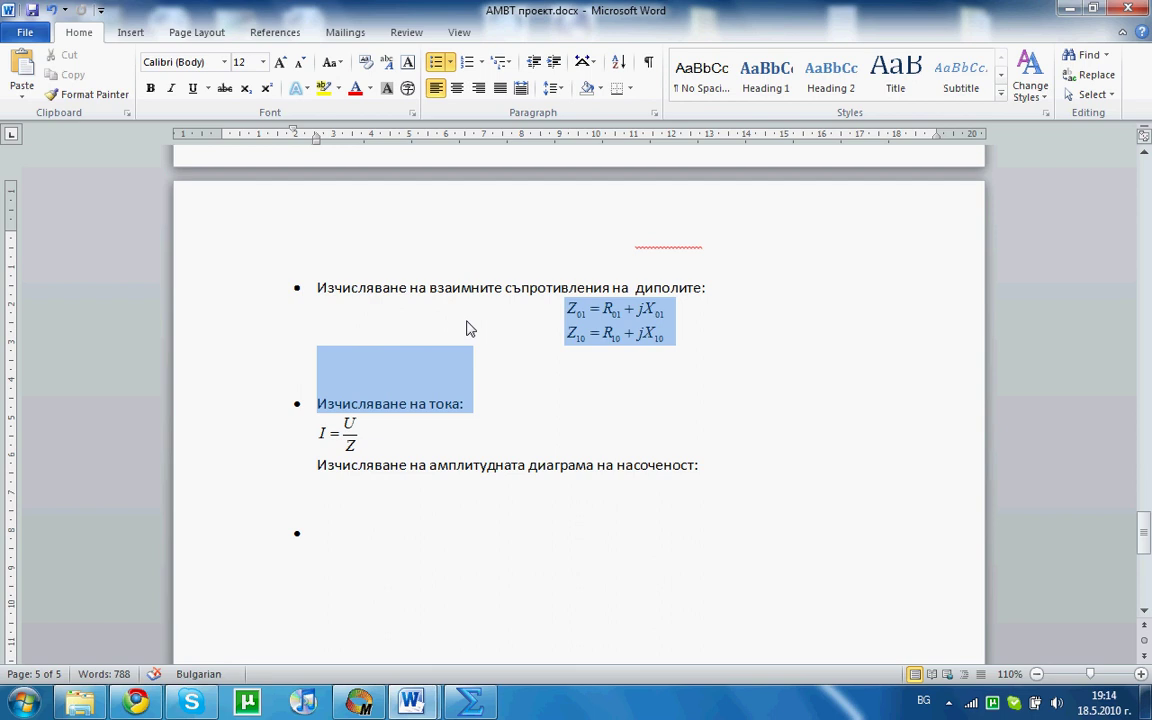
pyautogui.keyDown('shift'); pyautogui.click(329, 306); pyautogui.keyUp('shift')
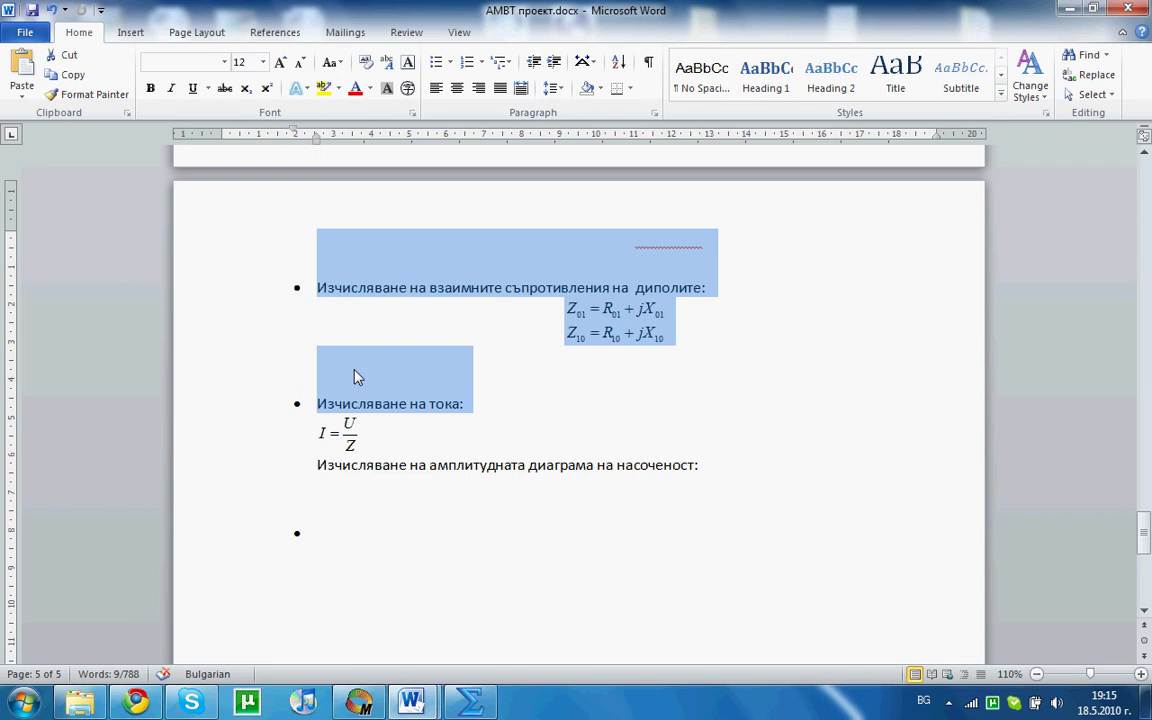
pyautogui.click(309, 432)
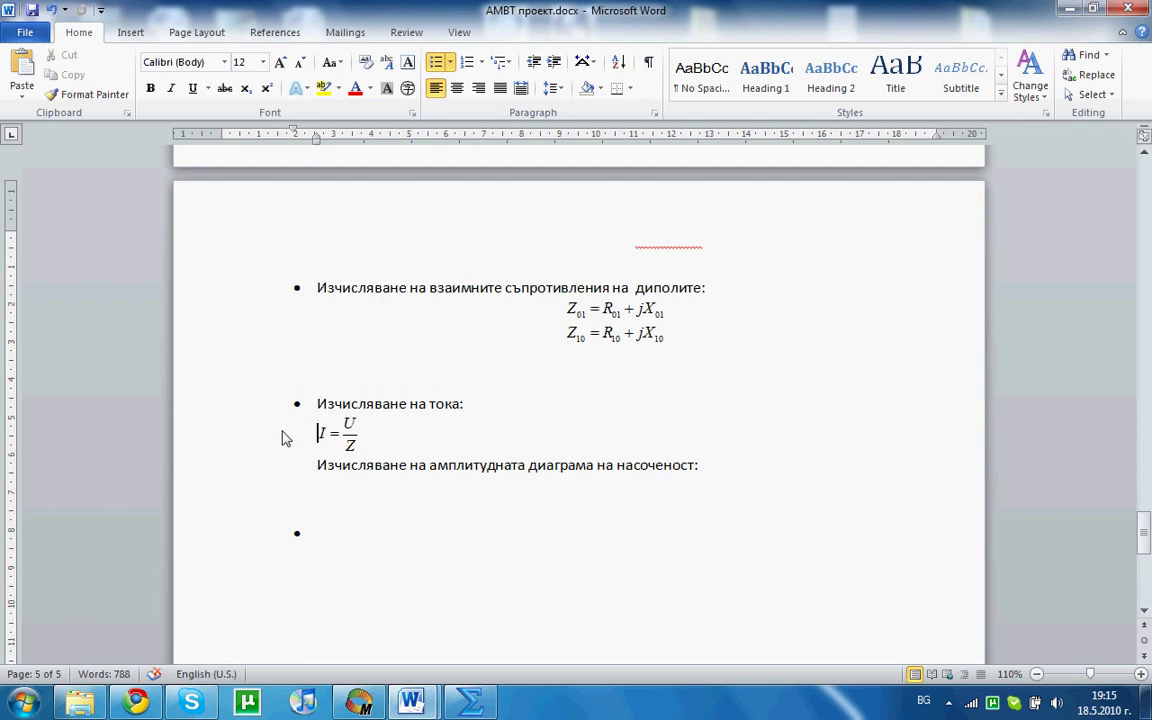
pyautogui.click(296, 404)
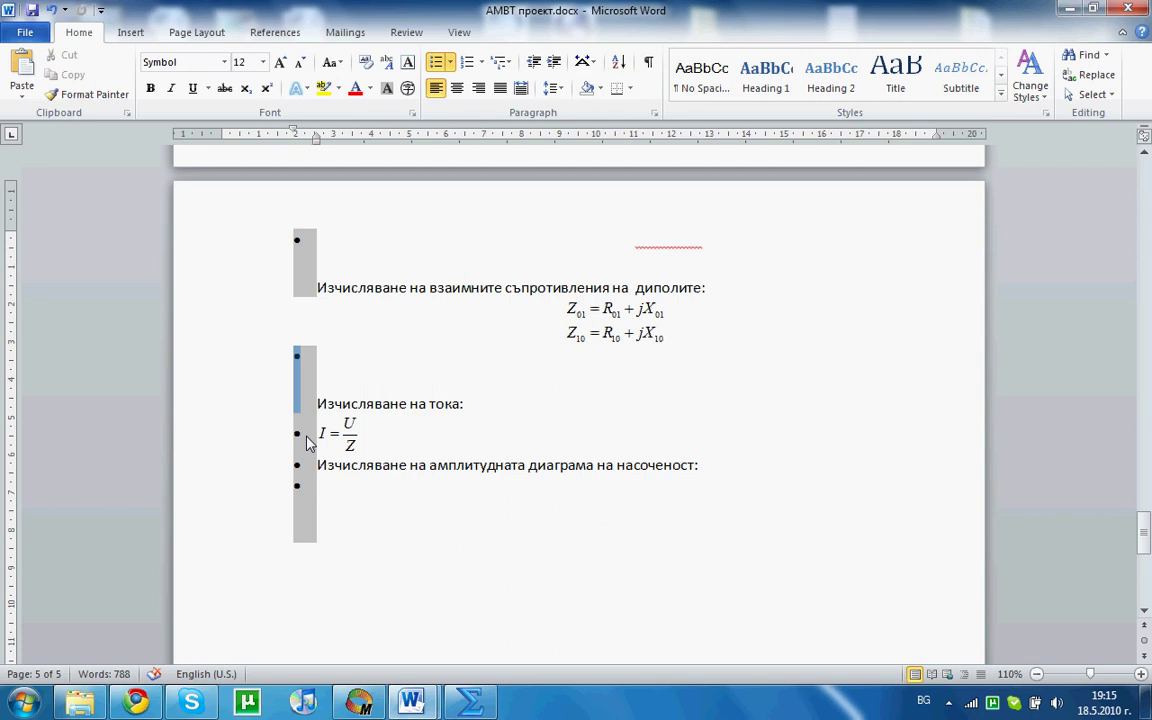